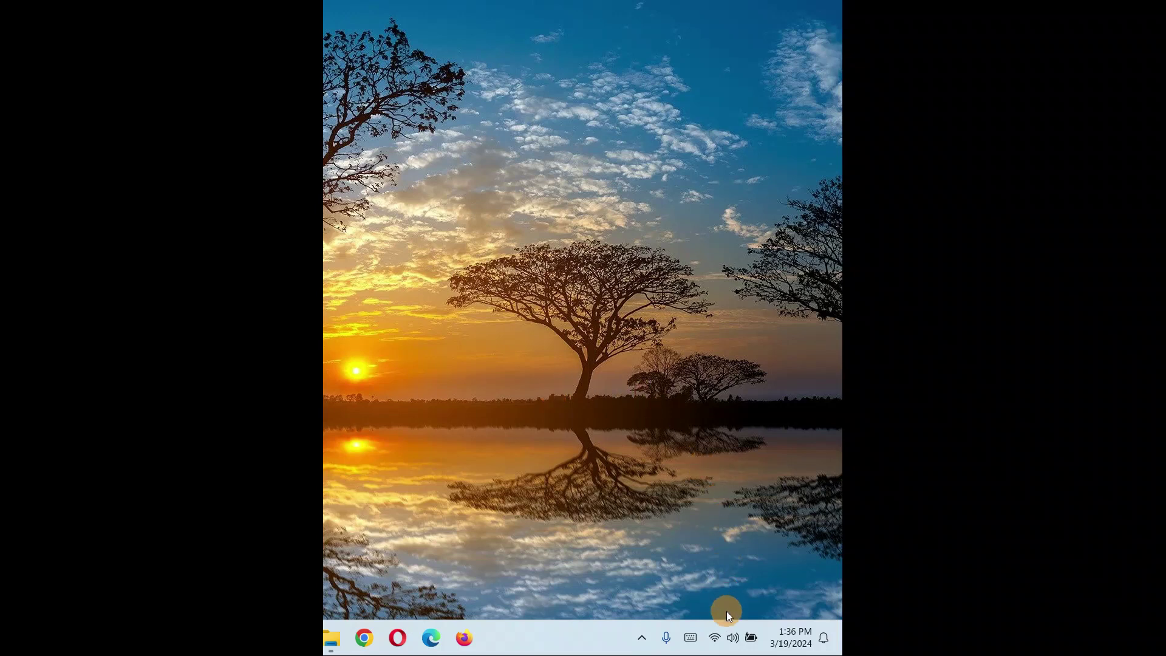
# Step: Raise the speaker volume slider to 100, then bring up the tray sound shortcut menu
pyautogui.click(731, 640)
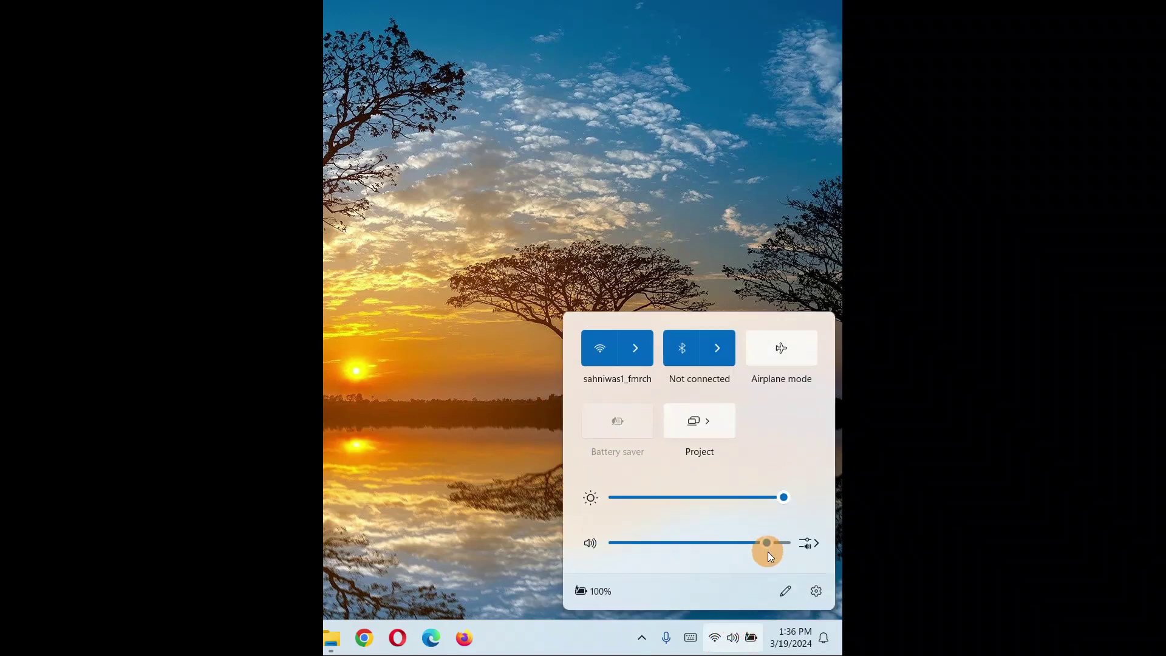
pyautogui.moveTo(768, 545); pyautogui.dragTo(796, 542)
pyautogui.click(734, 642)
pyautogui.rightClick(733, 642)
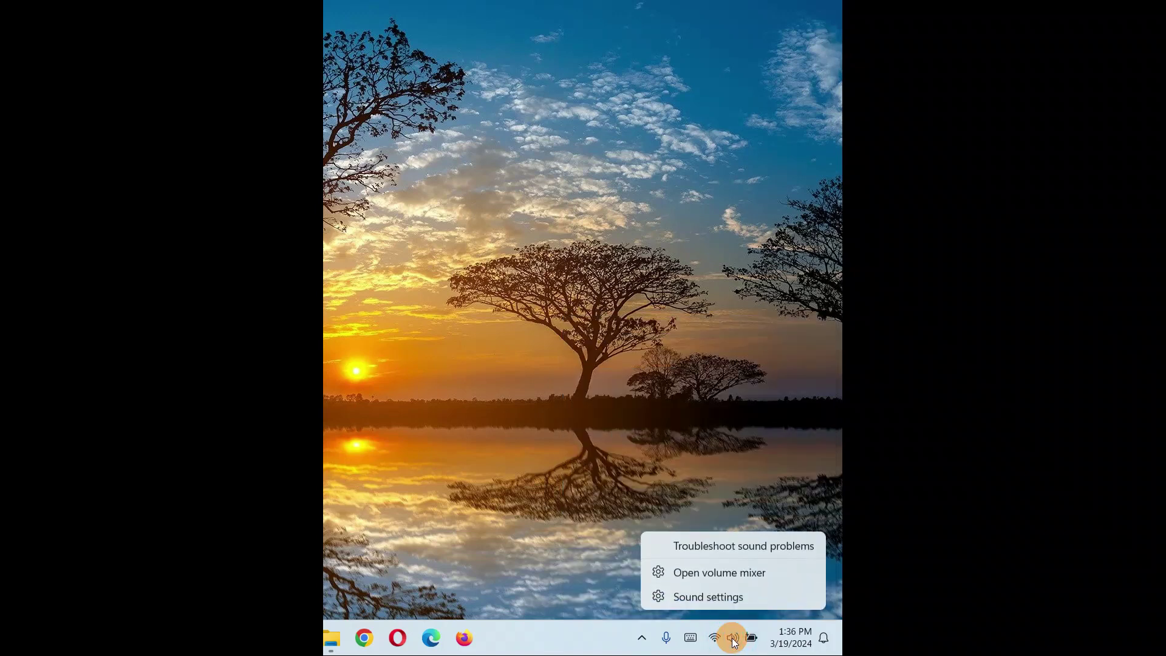
pyautogui.click(716, 572)
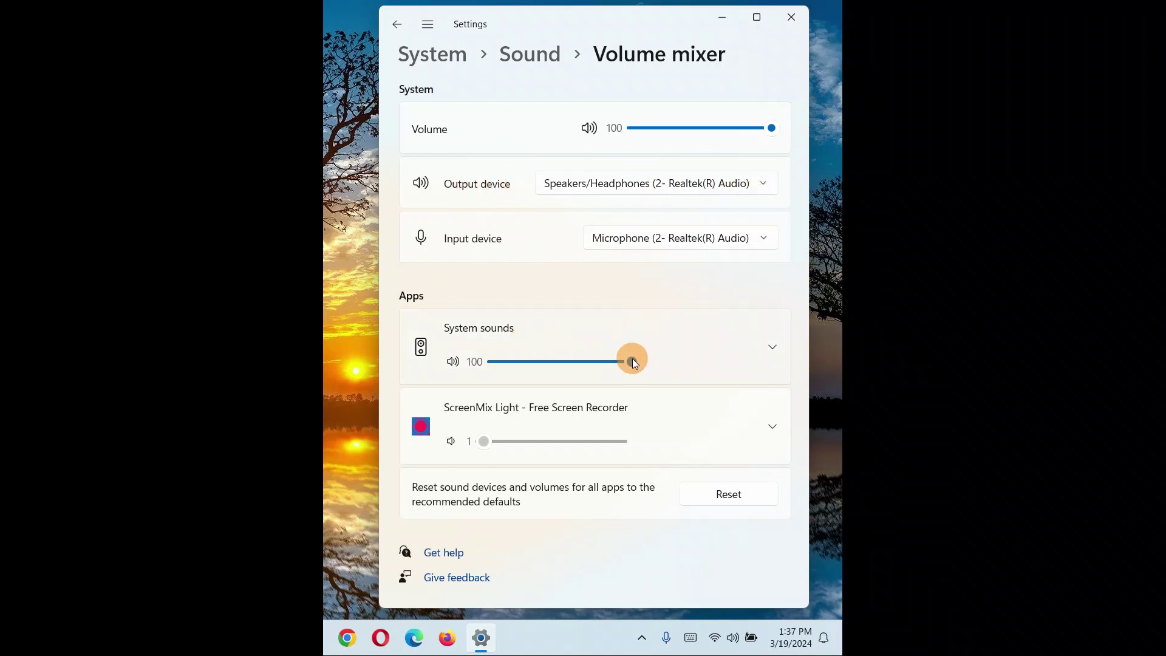
pyautogui.moveTo(632, 359); pyautogui.dragTo(721, 374)
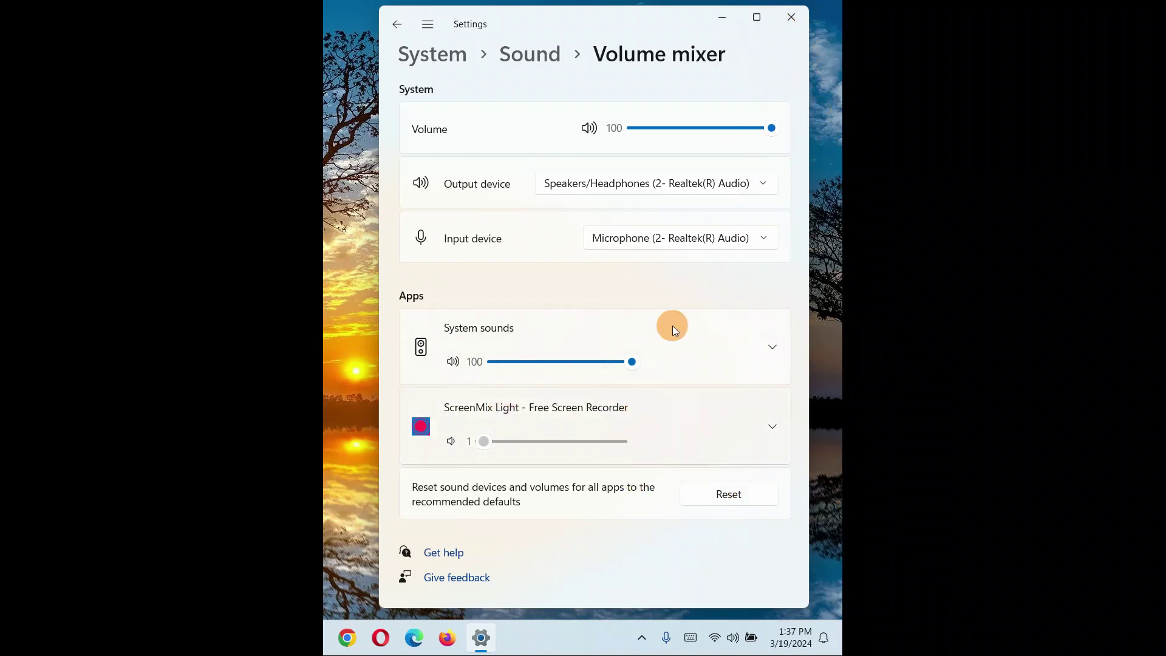
pyautogui.click(792, 18)
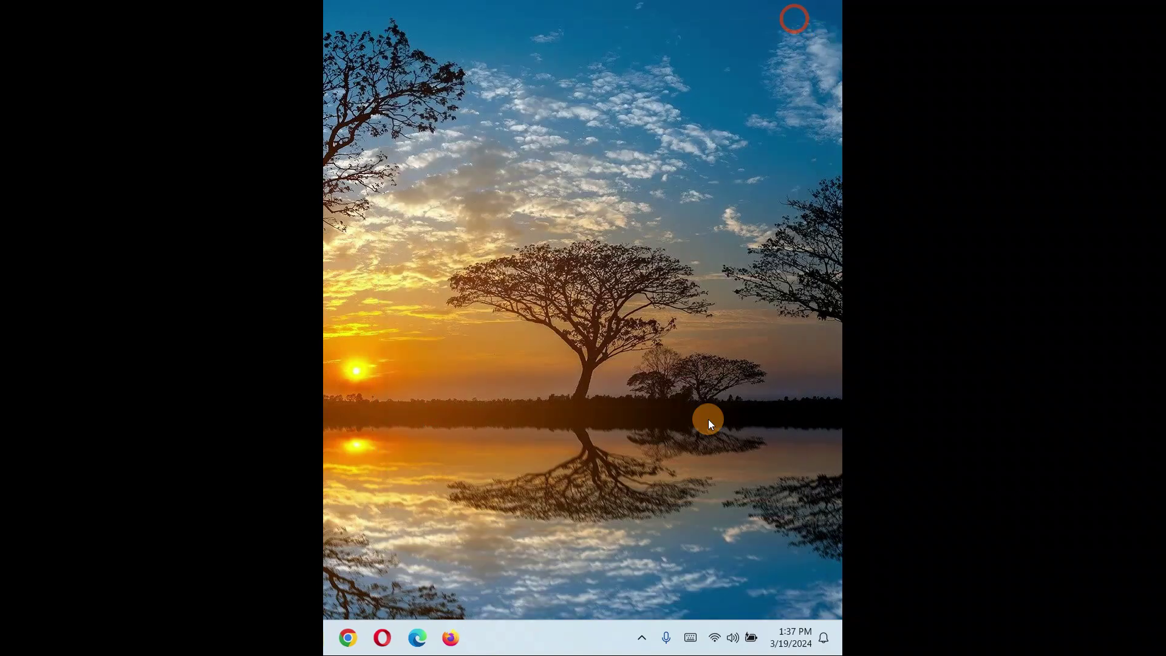
# Step: Go to Sound settings, check the Volume mixer, then return and scroll to Advanced
pyautogui.rightClick(728, 638)
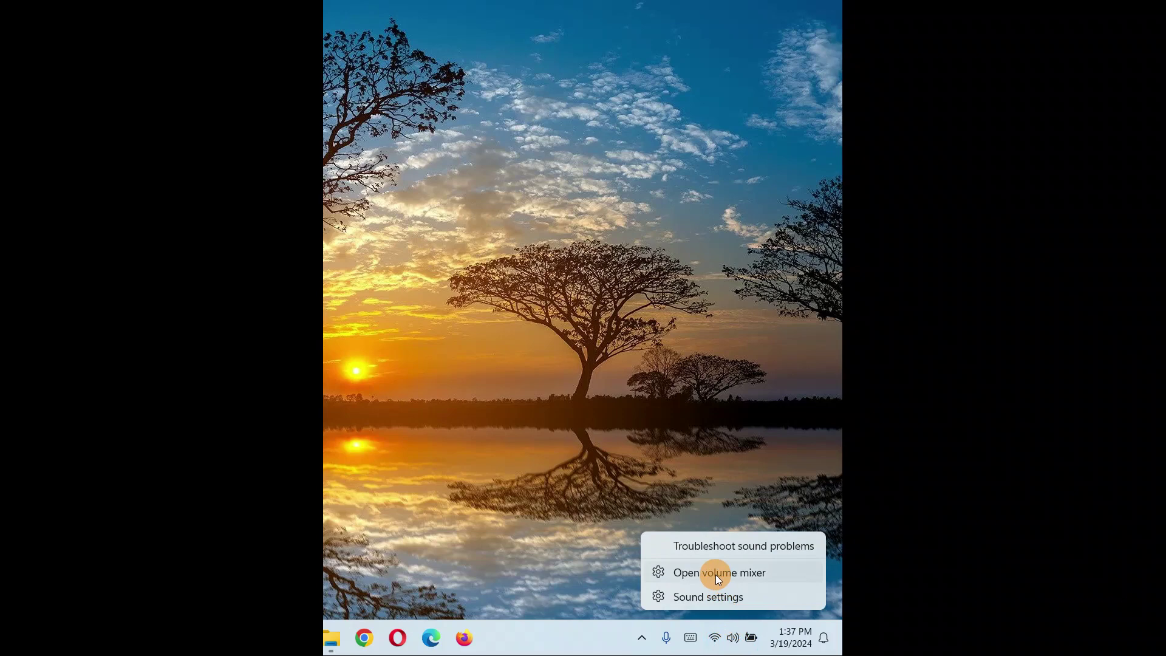
pyautogui.click(702, 598)
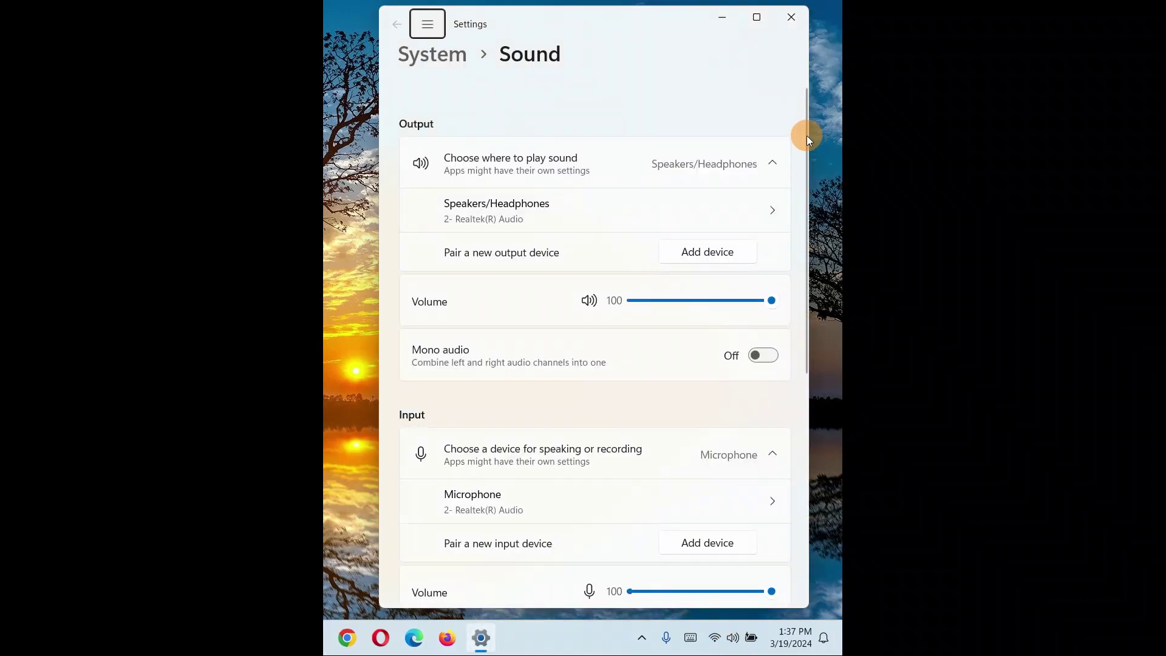
pyautogui.moveTo(805, 136); pyautogui.dragTo(816, 394)
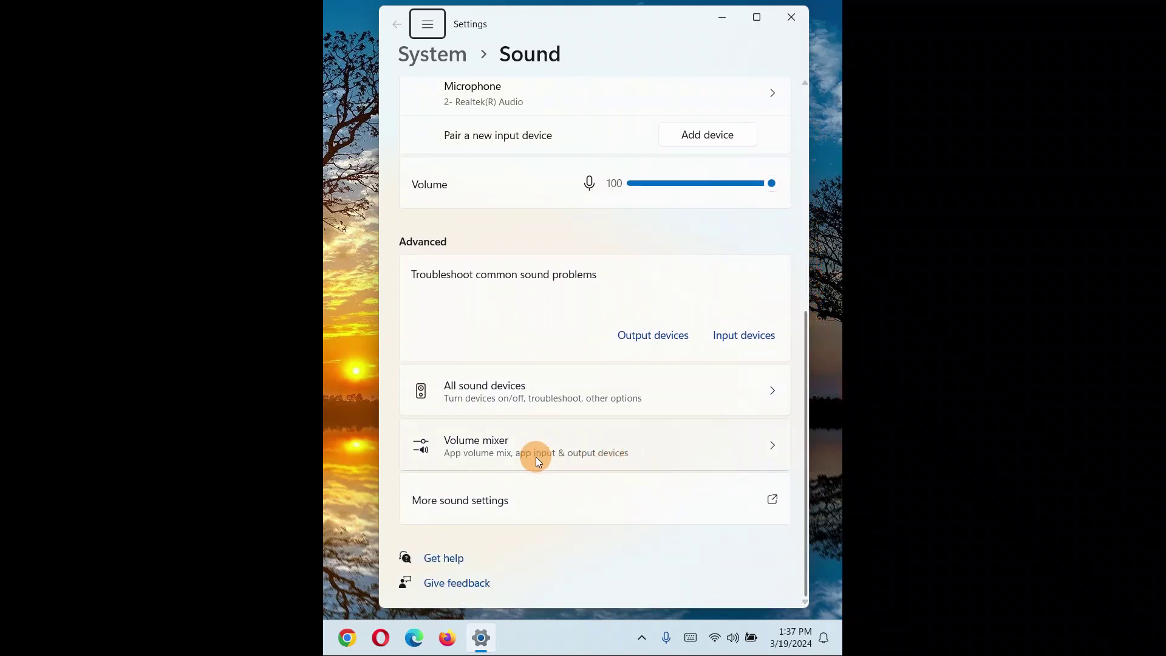
pyautogui.click(596, 453)
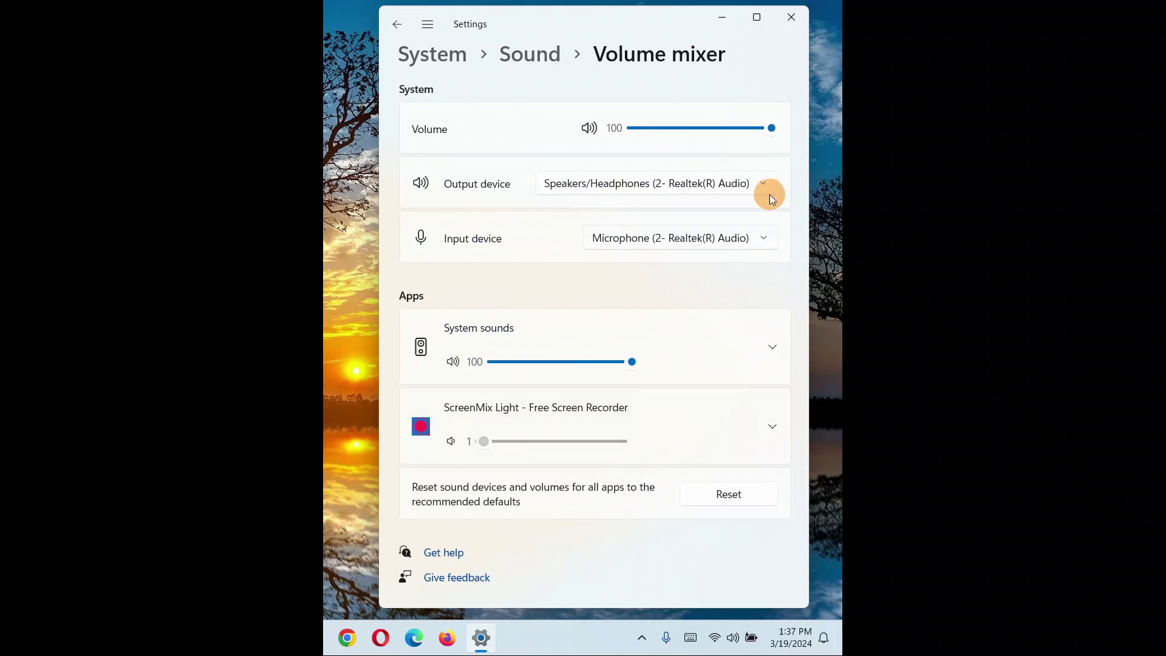
pyautogui.click(396, 25)
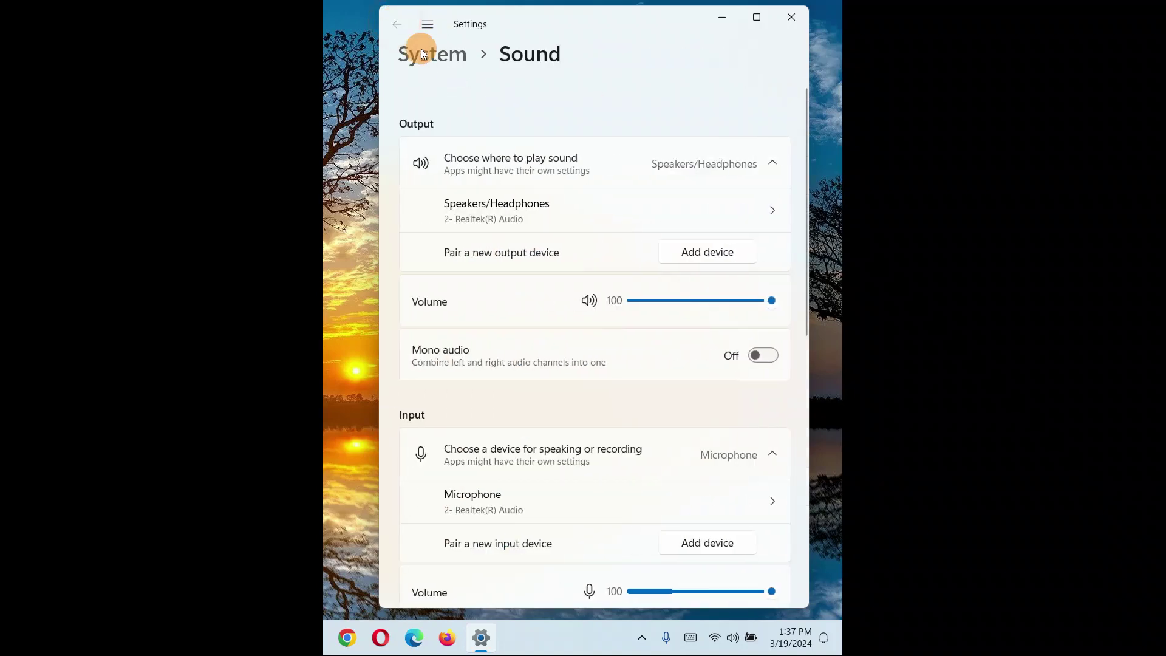
pyautogui.moveTo(808, 292); pyautogui.dragTo(803, 472)
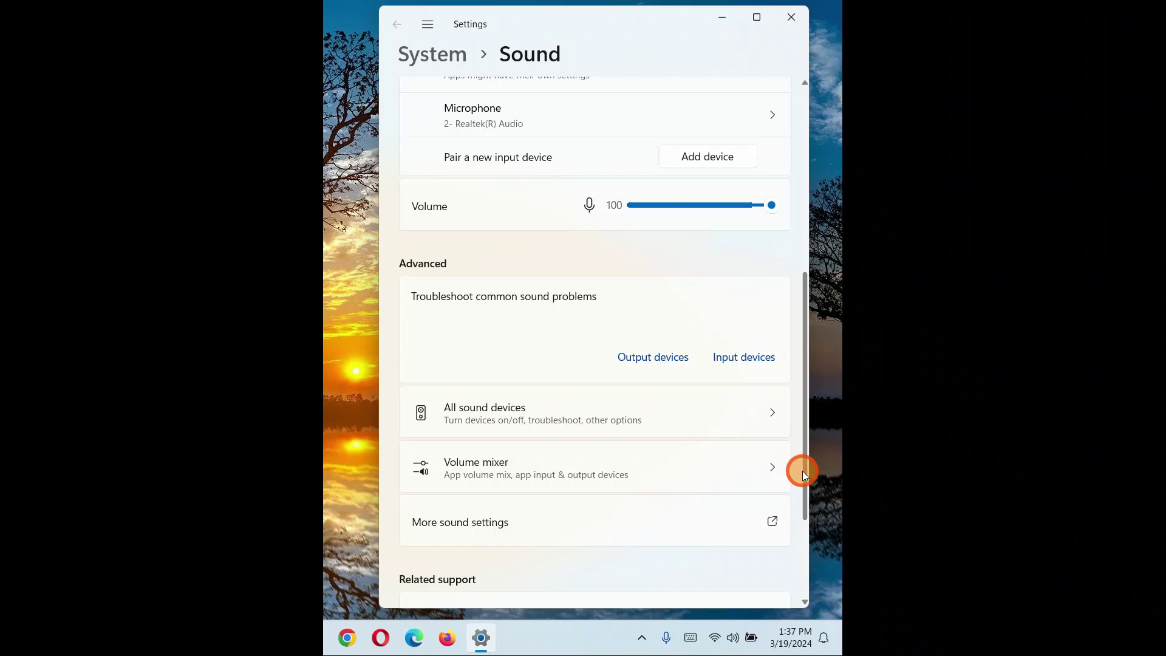
# Step: Open More sound settings and select Microphone on the Recording tab
pyautogui.click(769, 524)
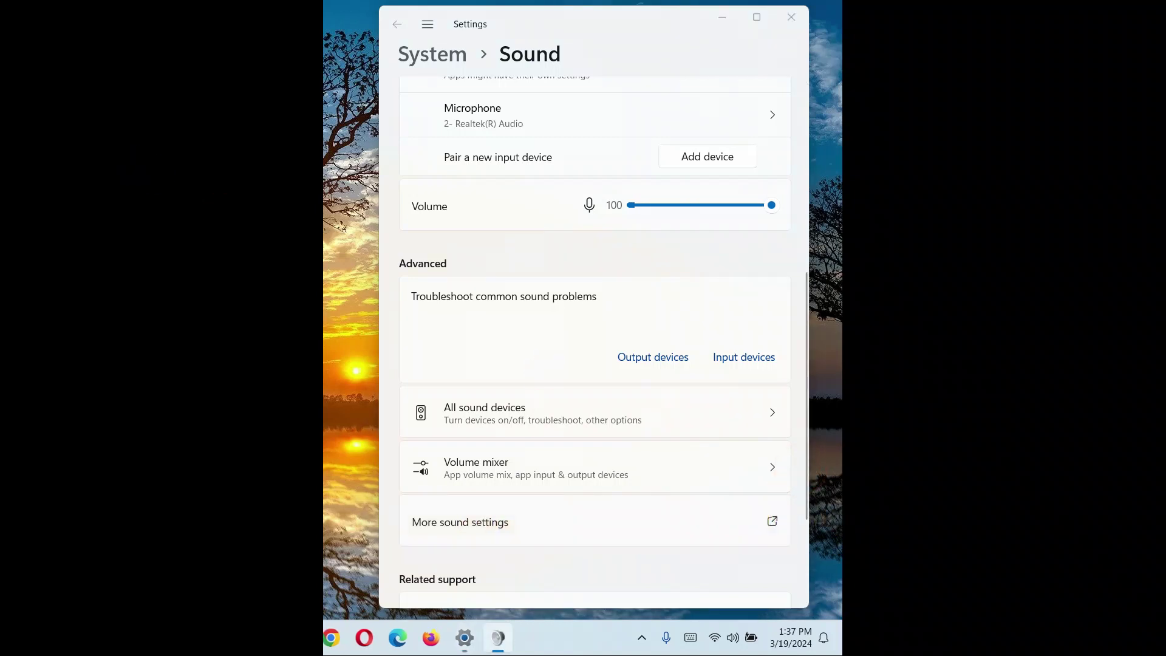
pyautogui.moveTo(531, 97); pyautogui.dragTo(577, 96)
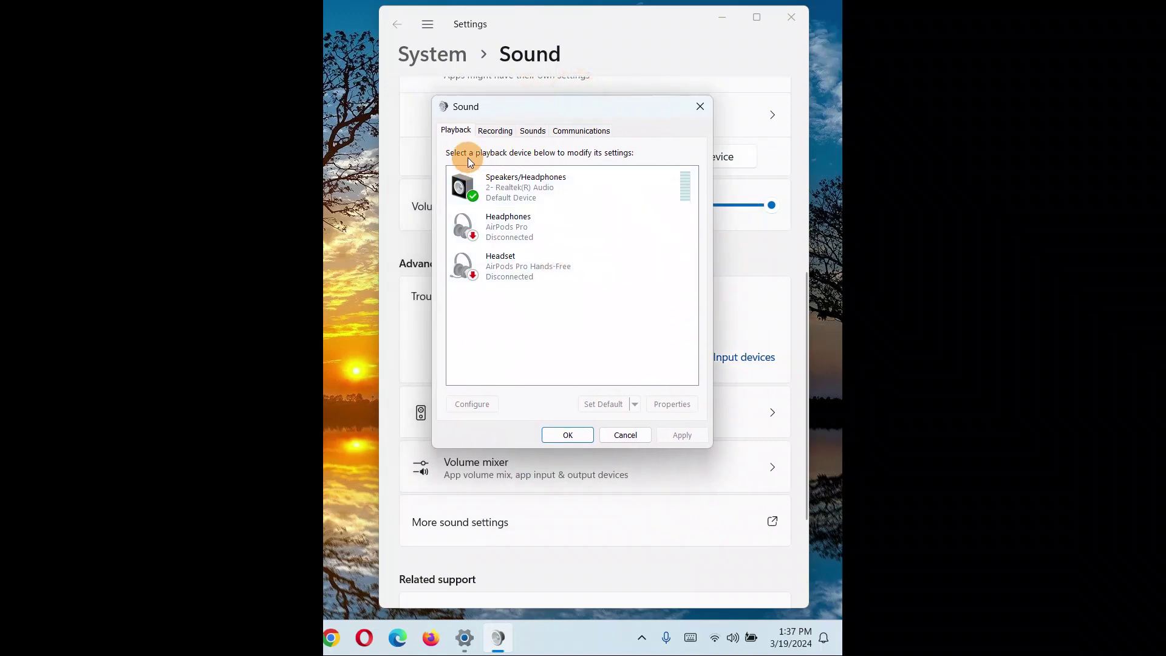
pyautogui.click(495, 130)
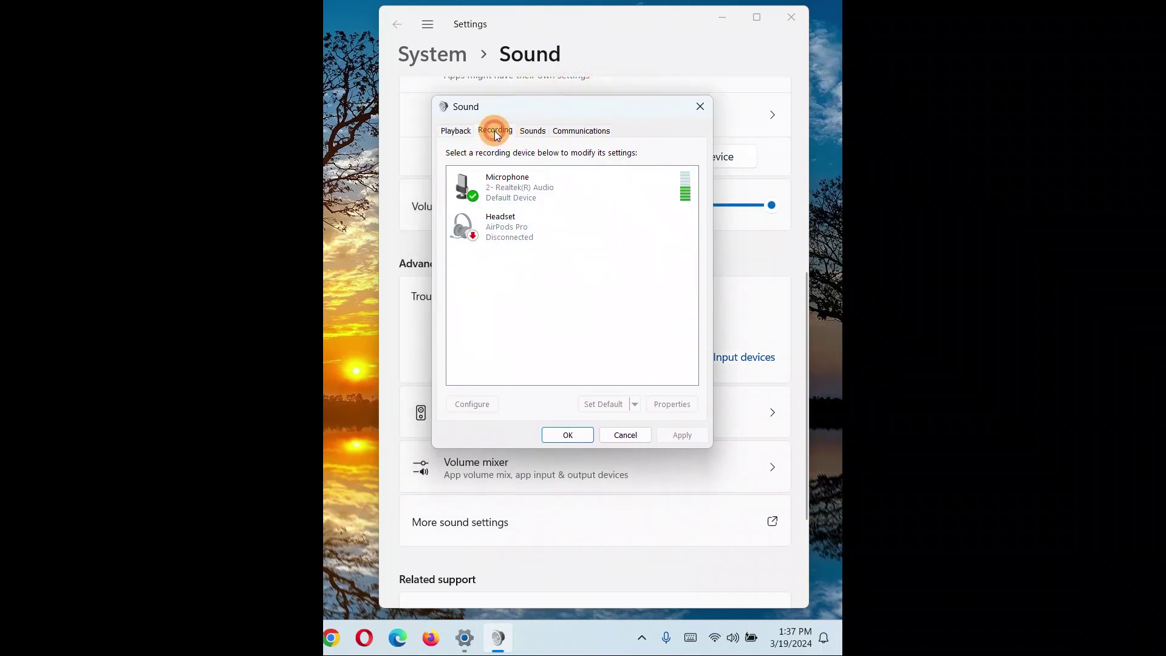
pyautogui.click(495, 183)
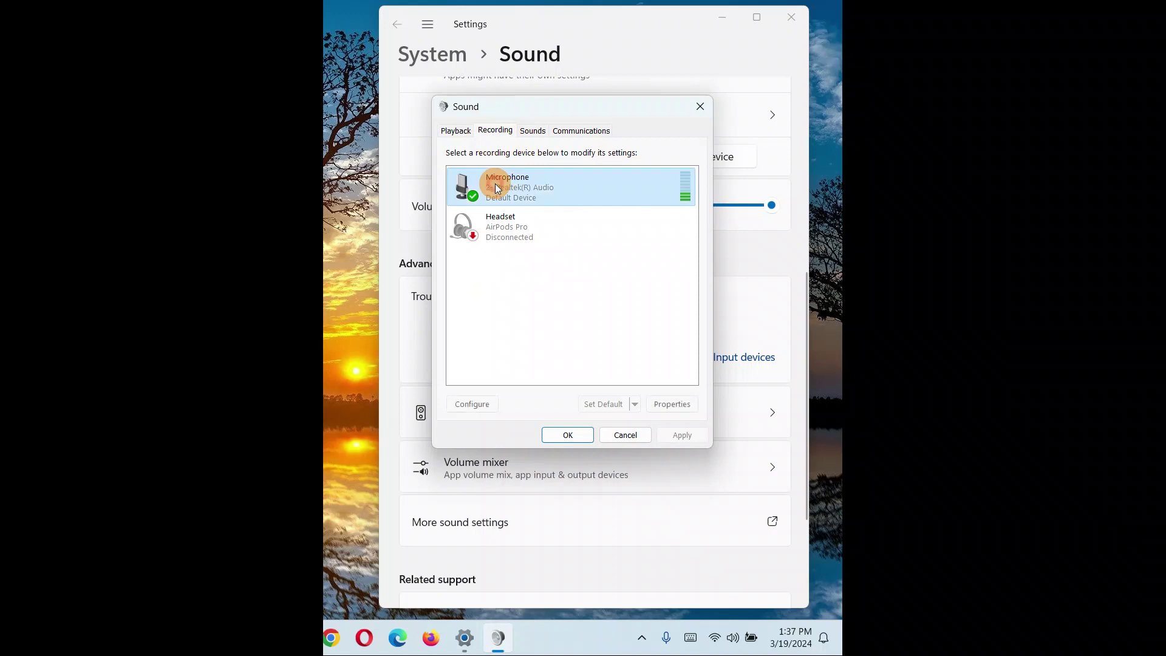
# Step: Hide and re-show disconnected devices in the recording list, then reselect Microphone
pyautogui.rightClick(550, 267)
pyautogui.click(586, 292)
pyautogui.rightClick(573, 288)
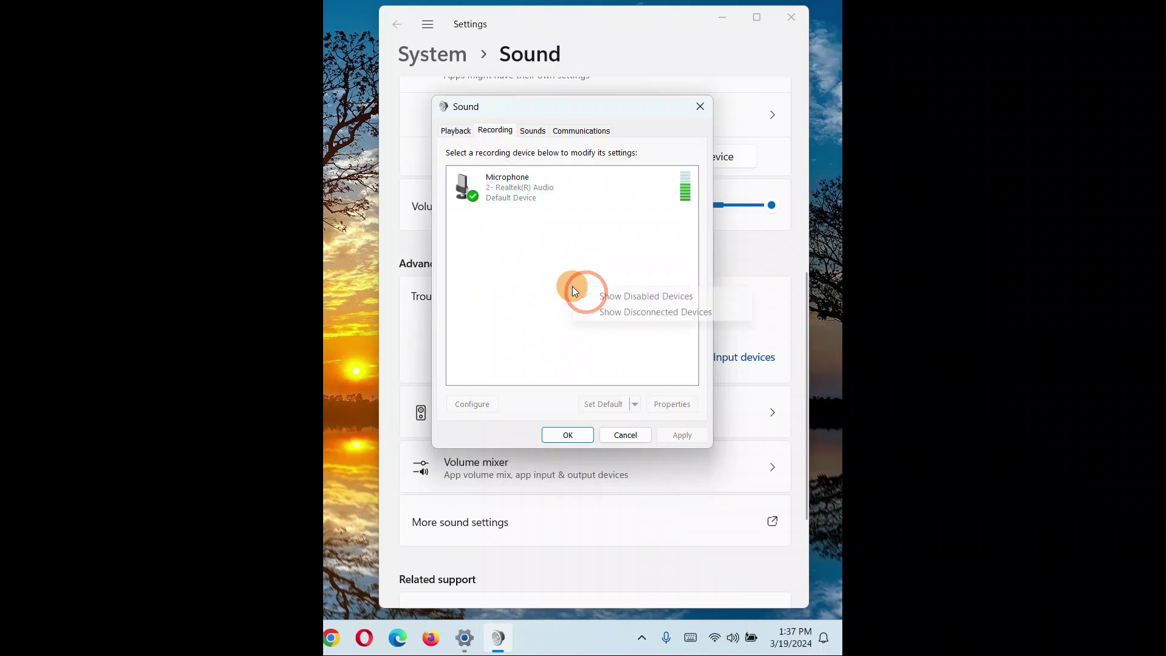
pyautogui.click(597, 312)
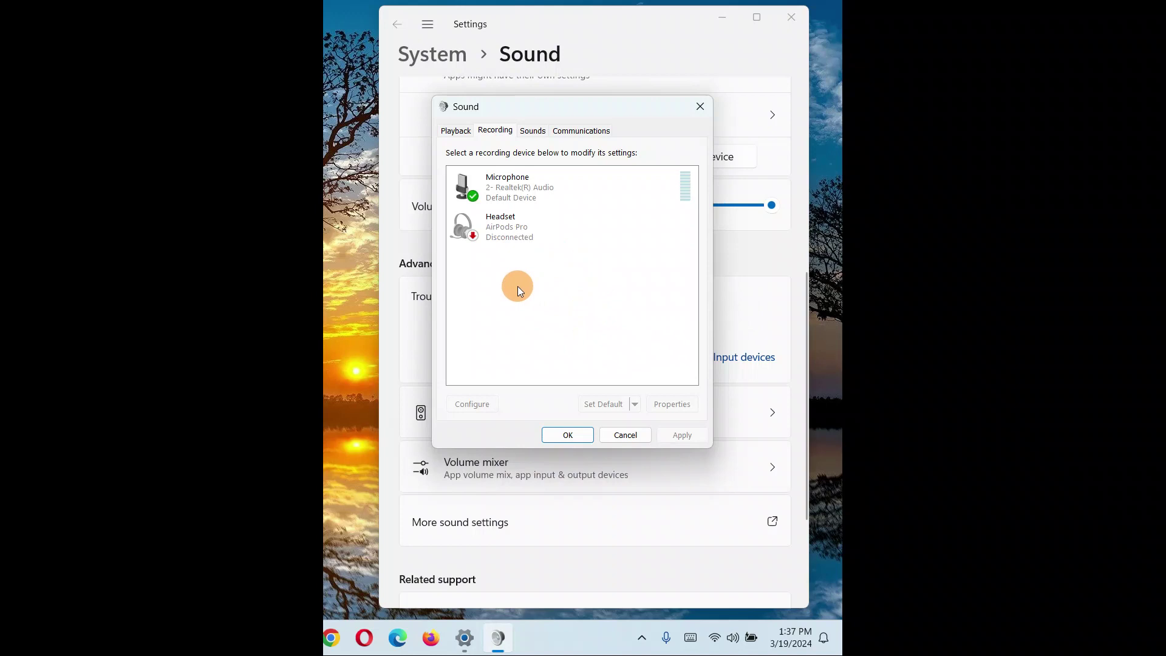
pyautogui.rightClick(538, 268)
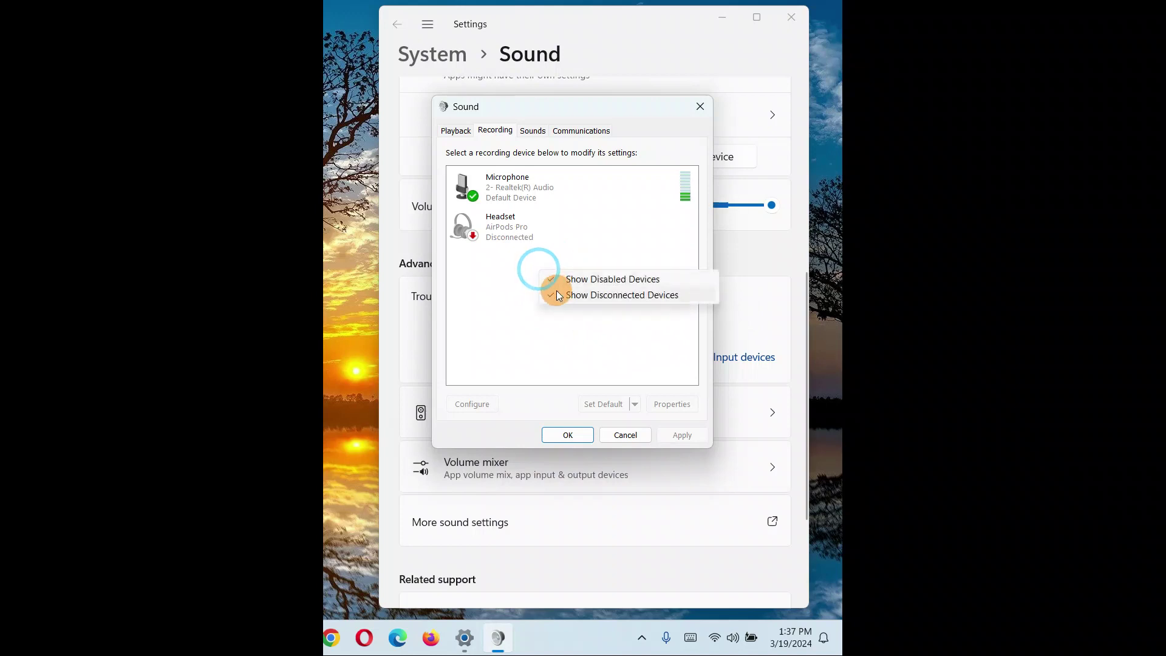
pyautogui.click(556, 291)
pyautogui.rightClick(544, 282)
pyautogui.click(567, 309)
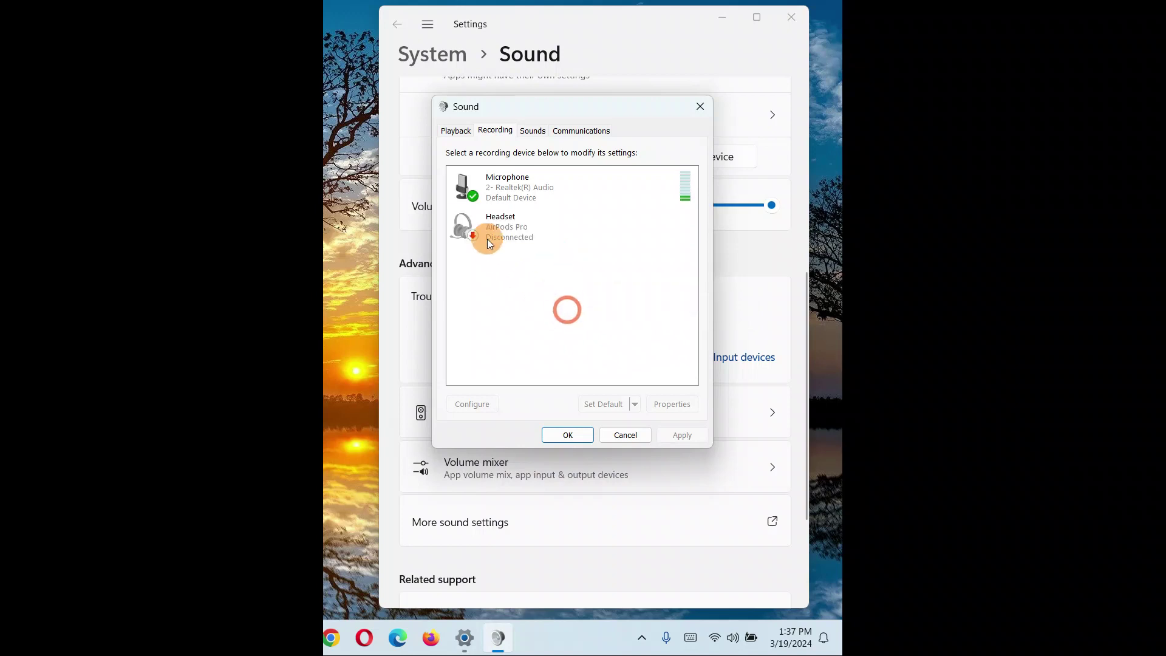
pyautogui.click(505, 176)
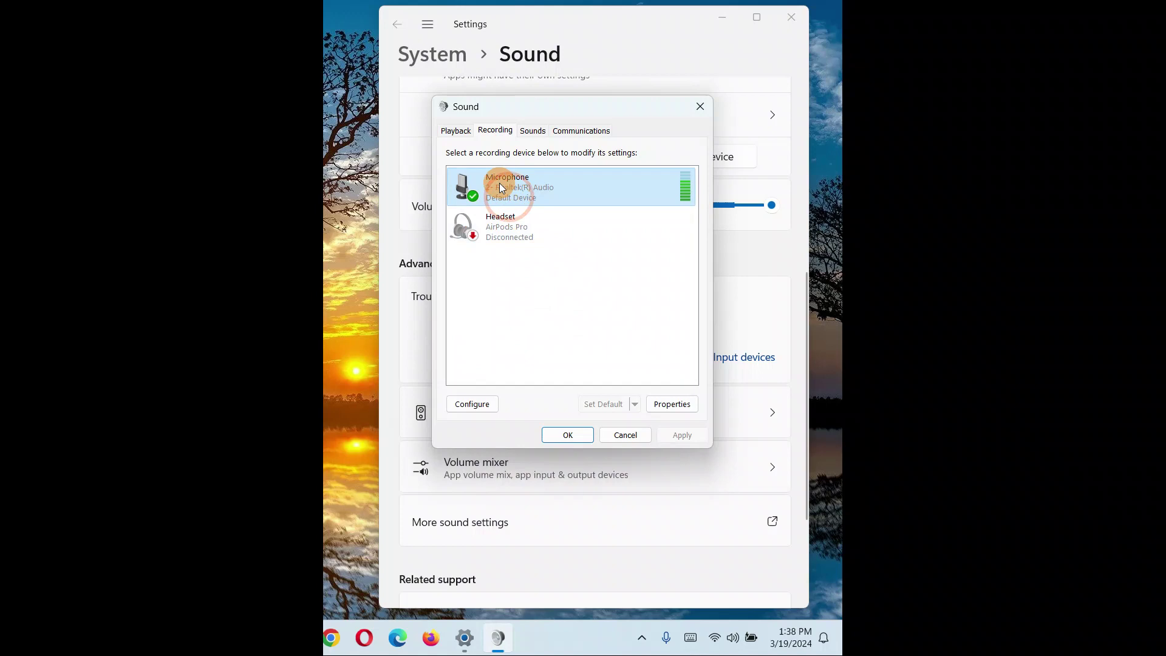
# Step: Open Microphone Properties and switch to its Advanced tab
pyautogui.click(678, 405)
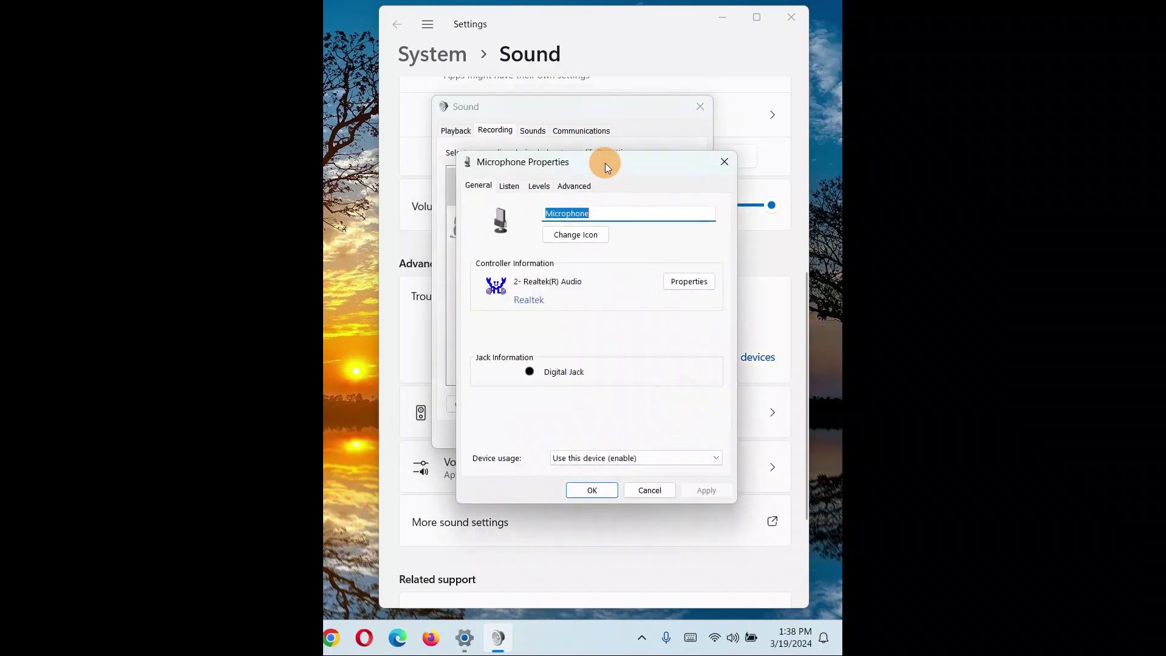
pyautogui.moveTo(605, 161); pyautogui.dragTo(591, 104)
pyautogui.click(562, 130)
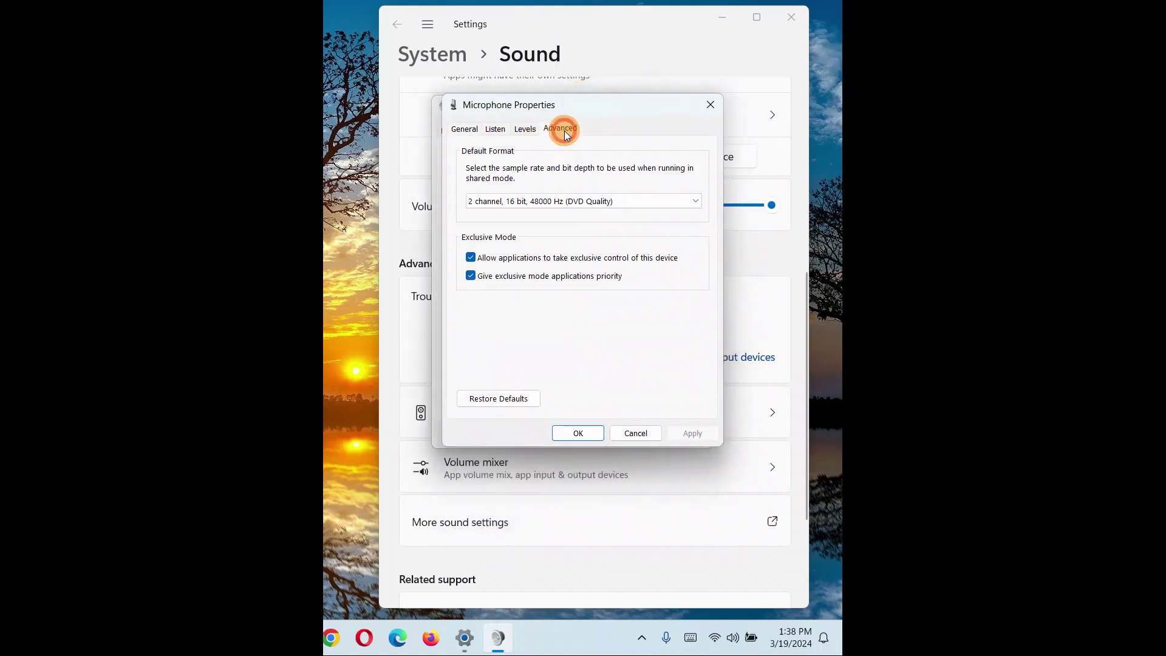
# Step: Keep the Default Format at 2 channel, 16 bit, 48000 Hz (DVD Quality)
pyautogui.click(534, 202)
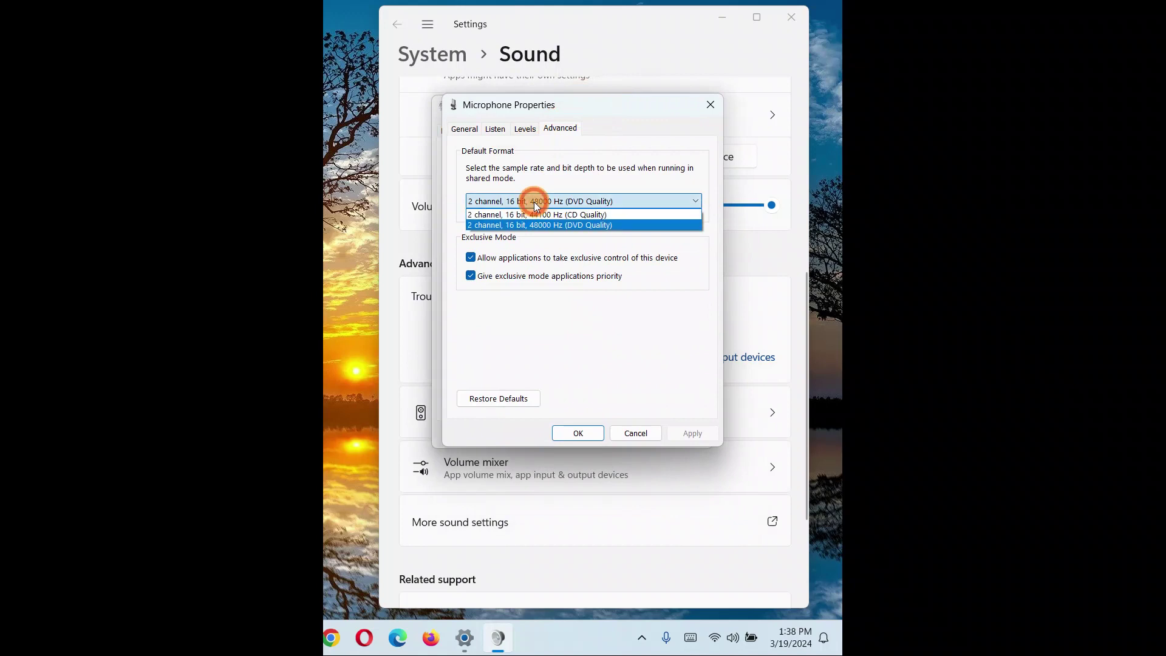
pyautogui.doubleClick(534, 201)
pyautogui.click(534, 201)
pyautogui.click(535, 201)
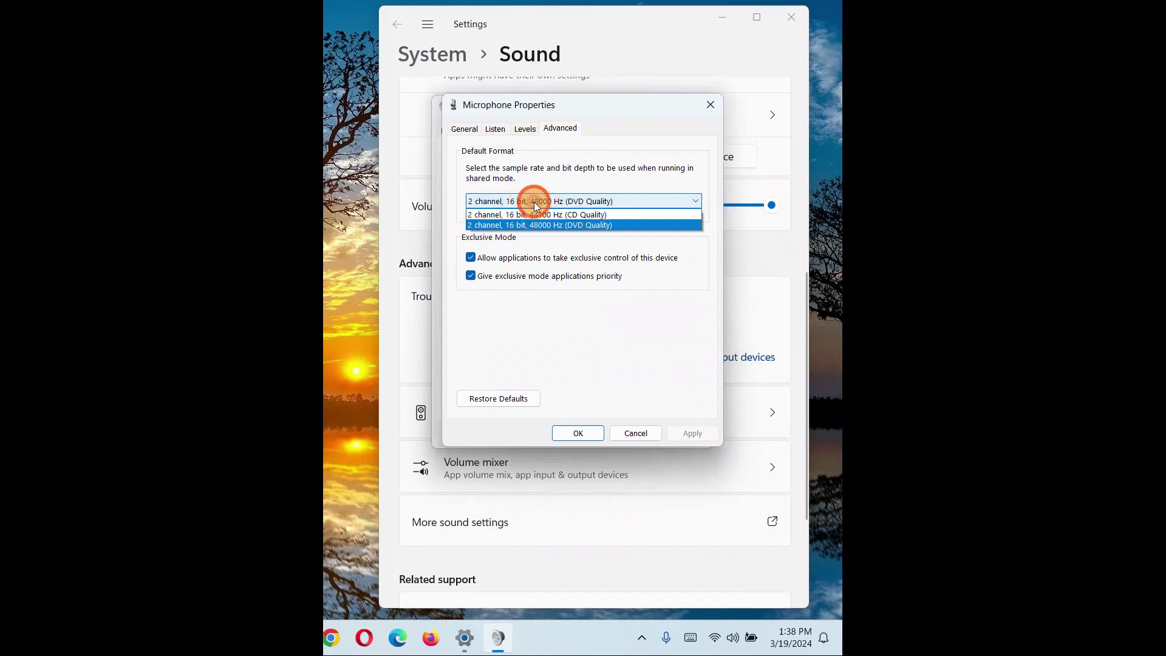
pyautogui.click(534, 201)
pyautogui.click(534, 201)
pyautogui.click(533, 201)
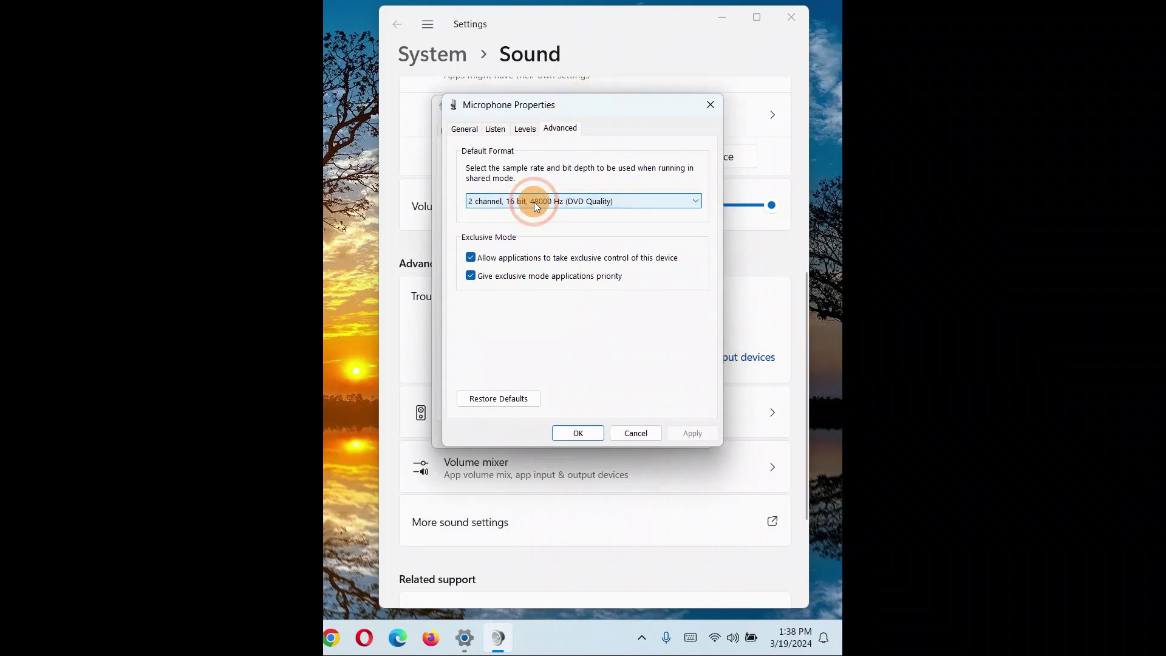
pyautogui.click(534, 201)
pyautogui.click(534, 202)
# Step: Turn off exclusive control of the microphone, then enable it again
pyautogui.click(484, 394)
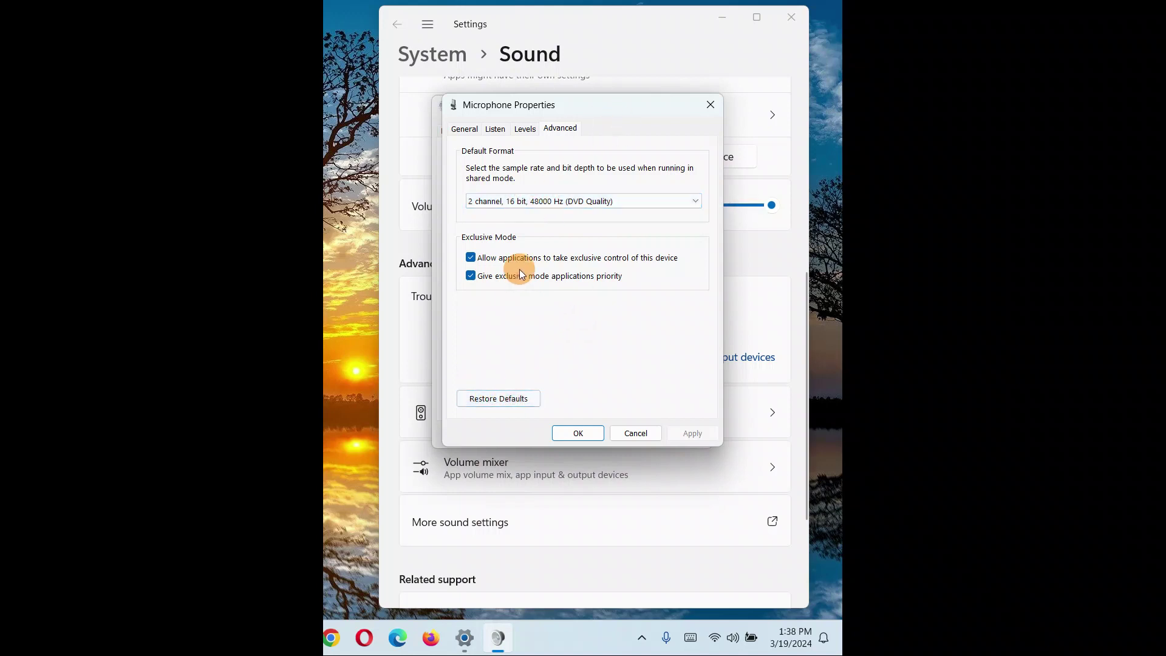
pyautogui.click(470, 258)
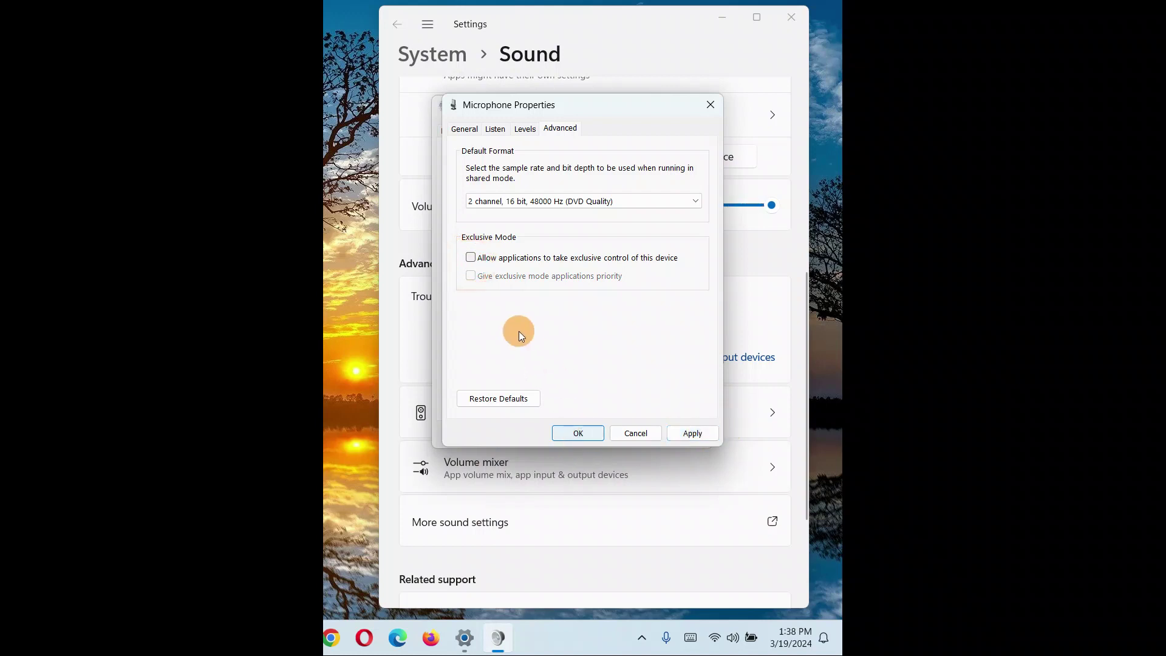
pyautogui.click(470, 258)
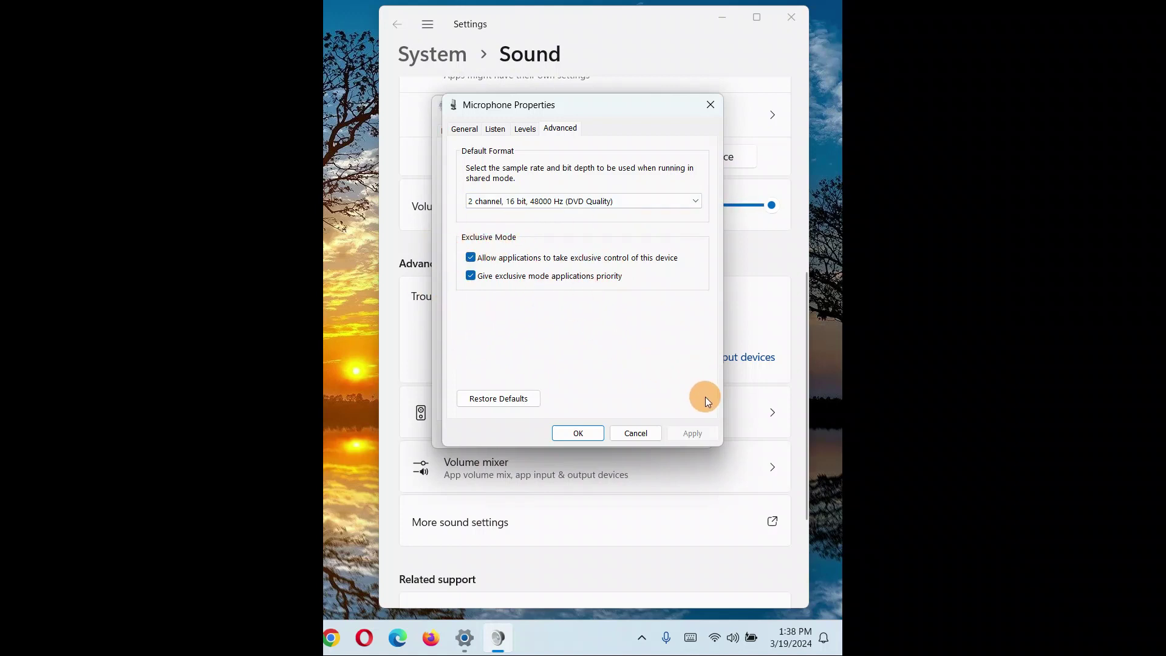
# Step: Confirm Microphone level 100 with +30.0 dB boost on Levels and OK both dialogs
pyautogui.click(517, 129)
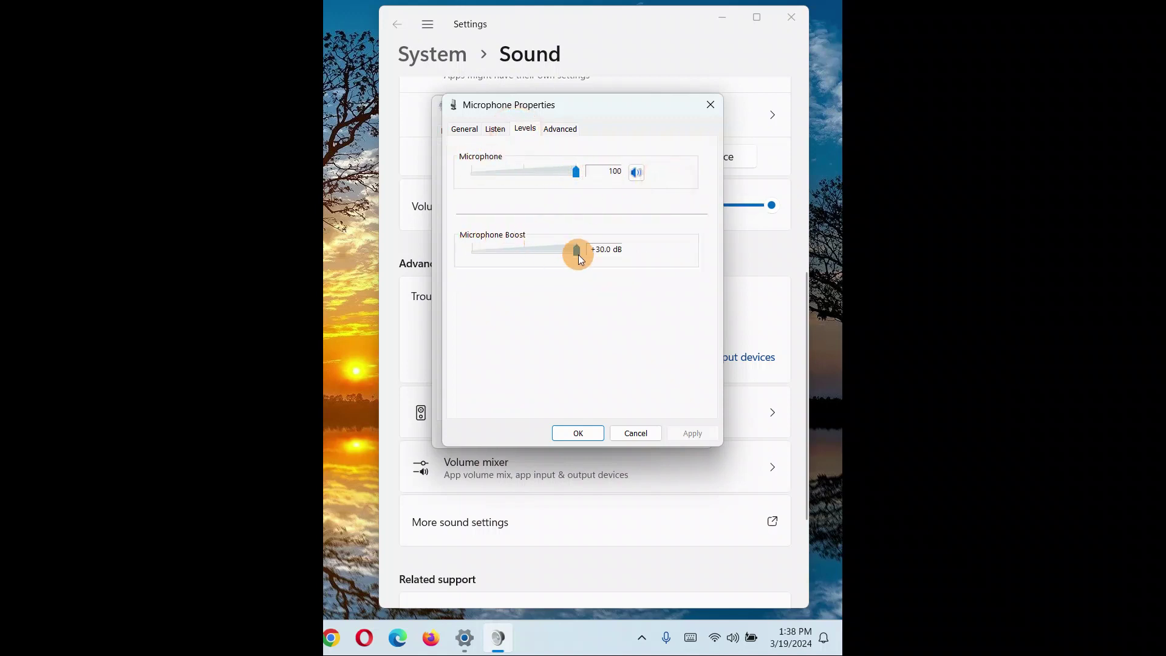
pyautogui.moveTo(579, 254); pyautogui.dragTo(629, 248)
pyautogui.click(579, 432)
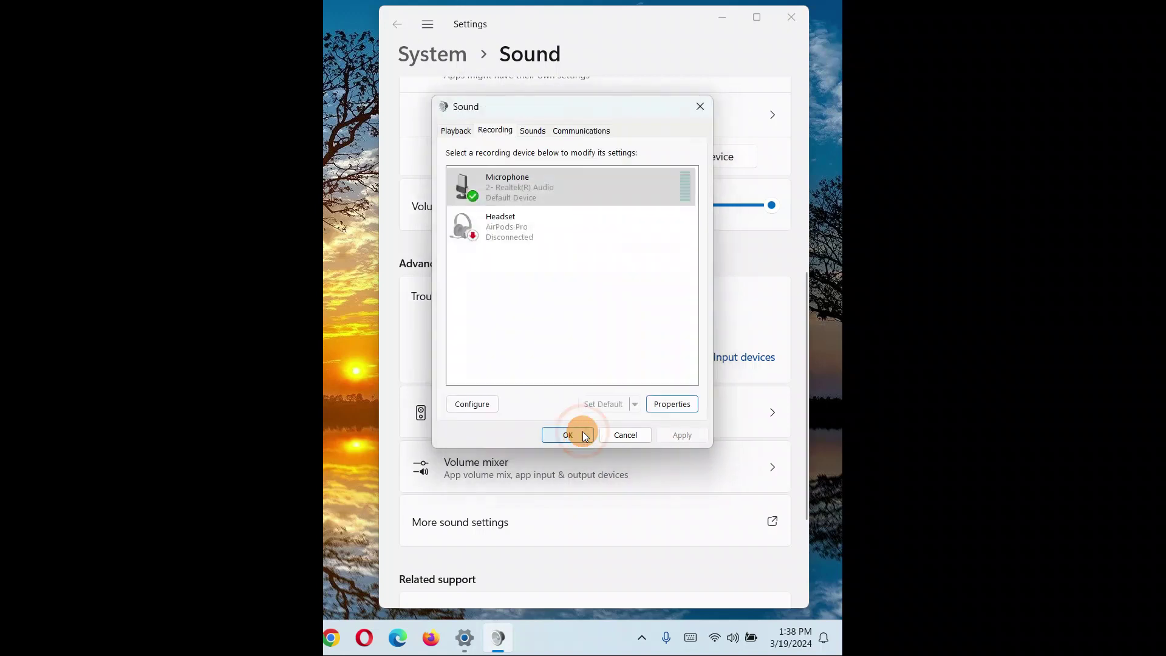
pyautogui.click(570, 436)
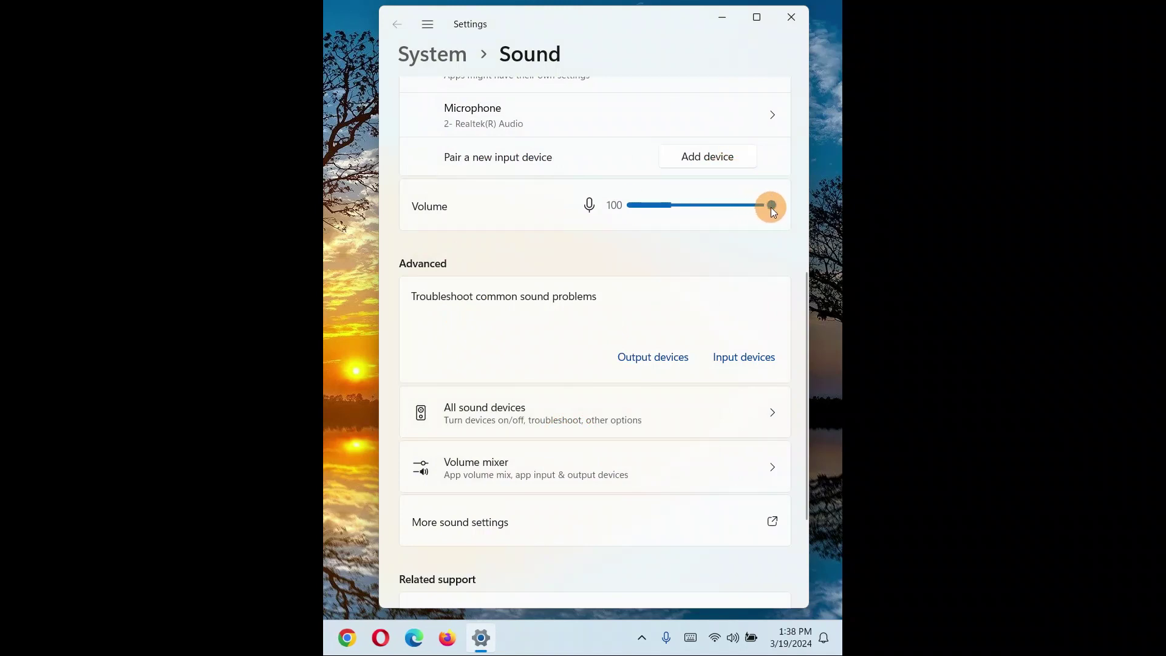
# Step: Open Microphone under All sound devices and run a test reading 100% of total volume
pyautogui.moveTo(804, 274); pyautogui.dragTo(807, 366)
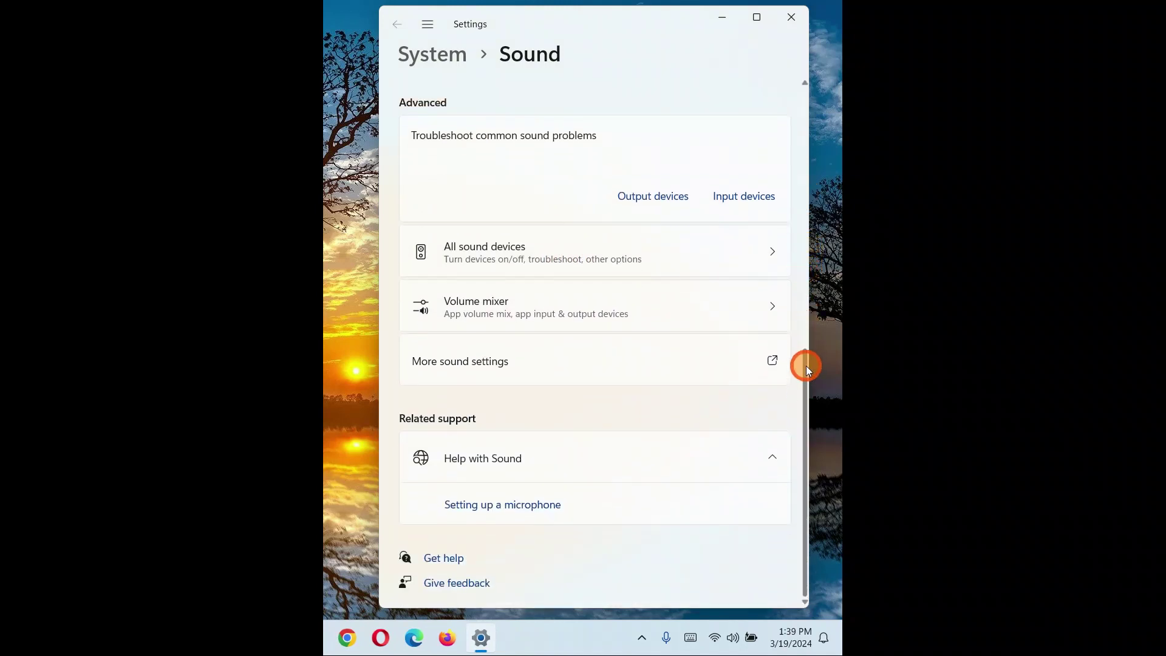
pyautogui.click(772, 254)
pyautogui.click(772, 227)
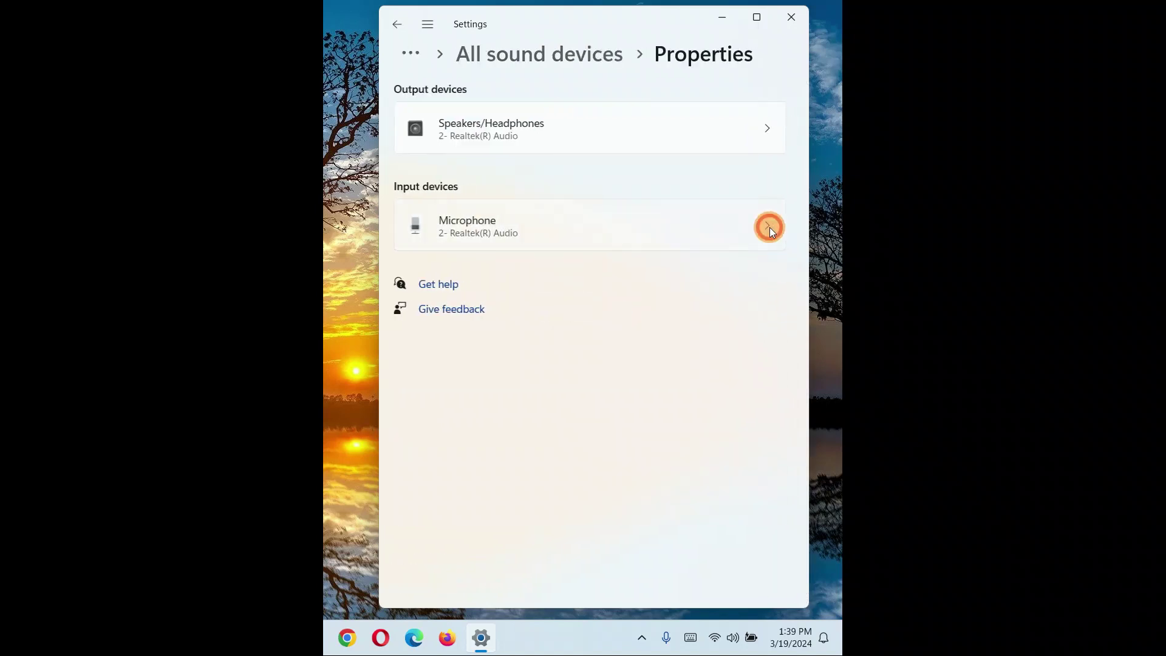
pyautogui.moveTo(807, 252); pyautogui.dragTo(810, 418)
pyautogui.click(736, 524)
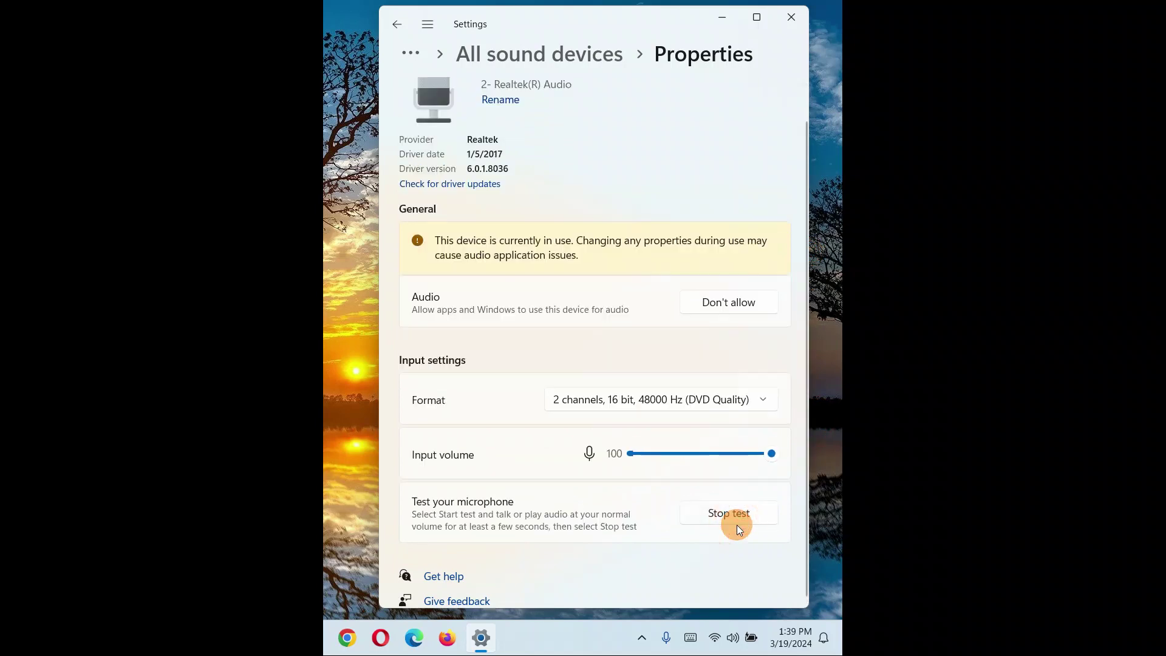
pyautogui.click(737, 512)
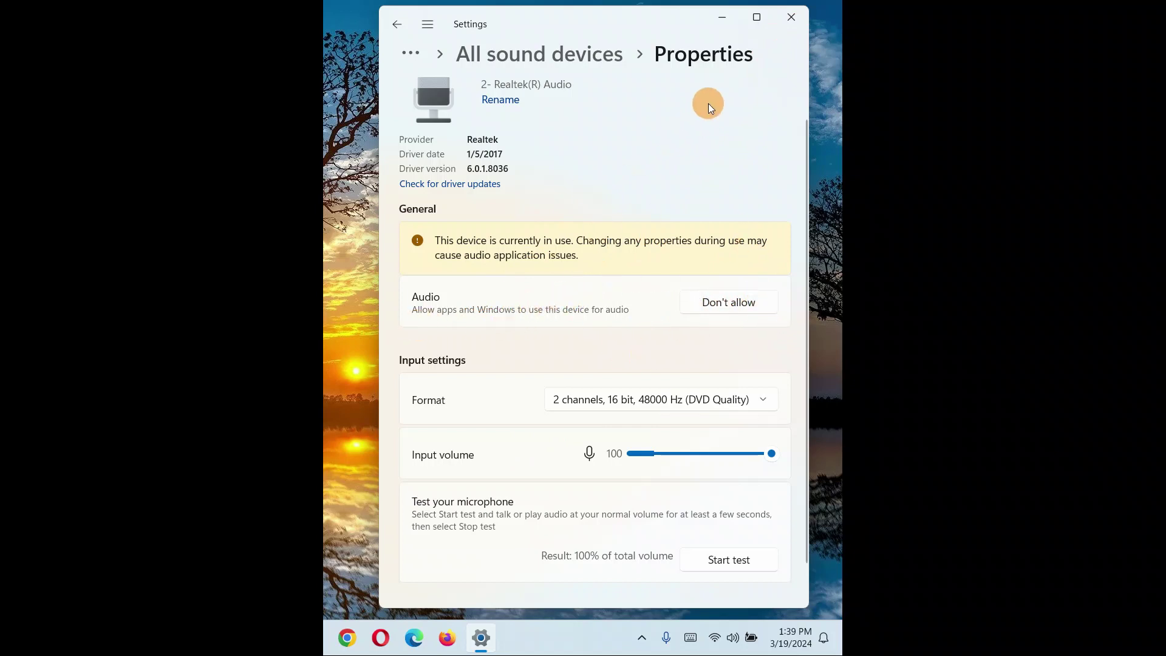
# Step: Close the Settings window
pyautogui.click(791, 25)
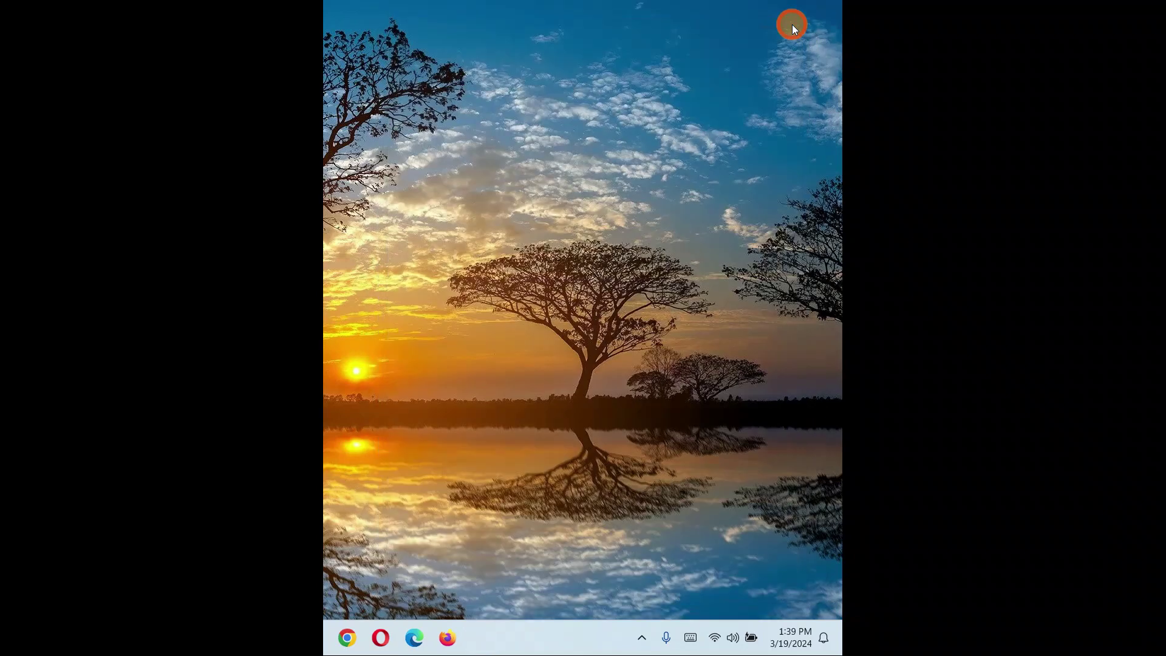